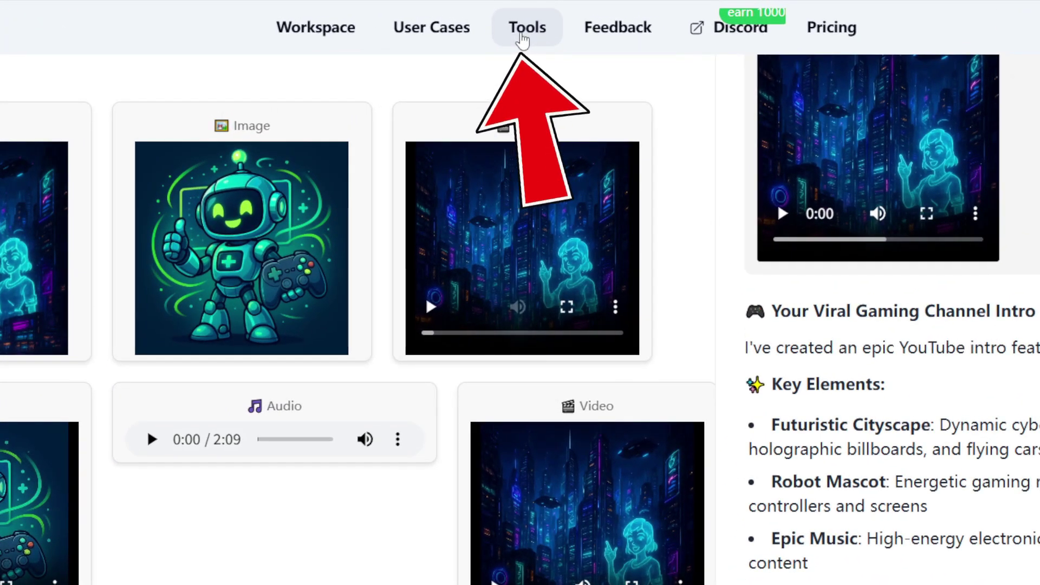
- Open the Tools gallery listing the agent's tools such as gpt-image-1, veo3 and kontext edit
click(523, 39)
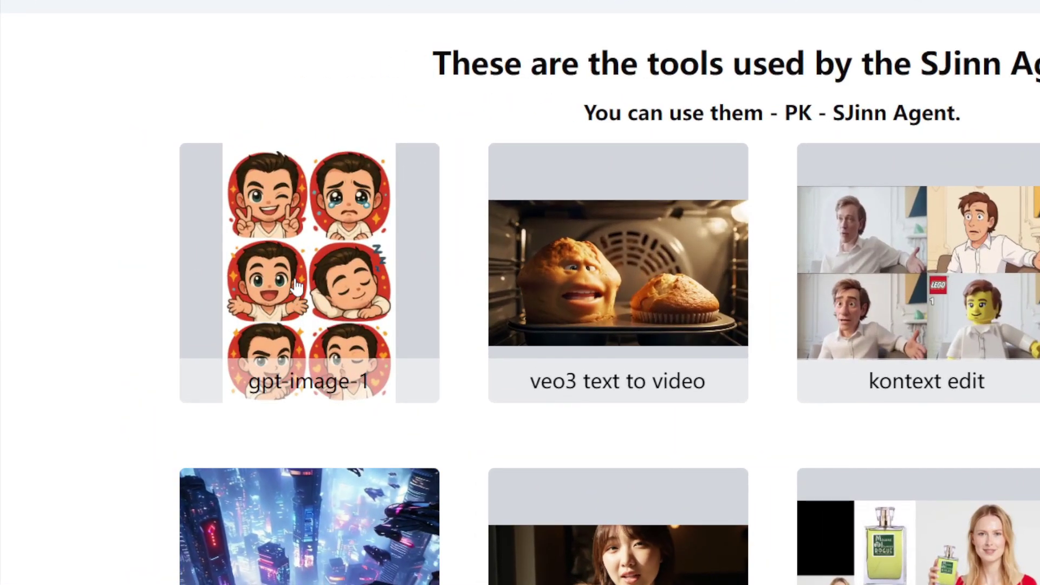
- Open the gpt-image-1 tool and browse its cartoon dog result
click(297, 287)
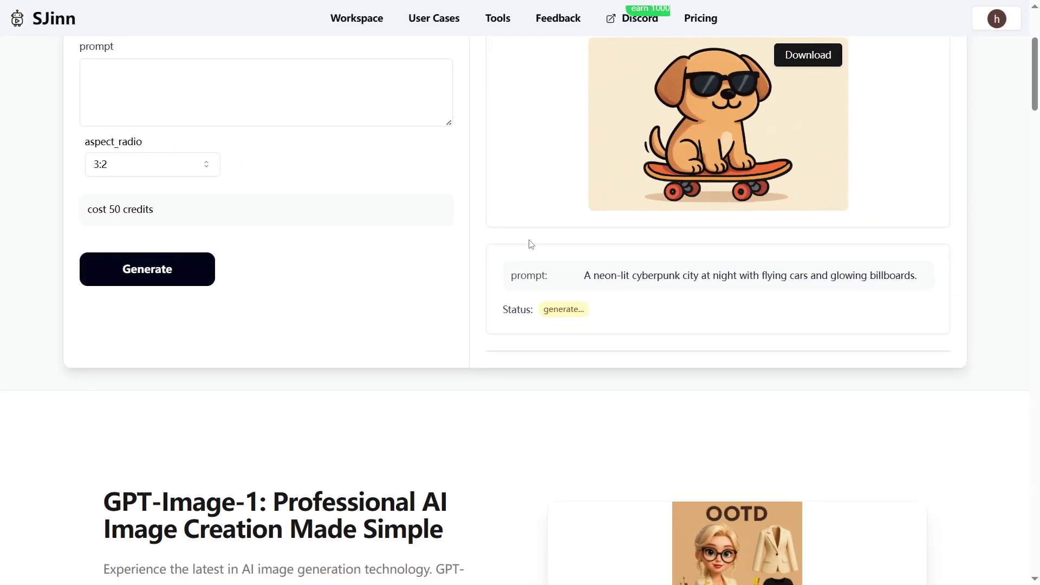
scroll(519, 245, up, 3)
scroll(764, 261, down, 1)
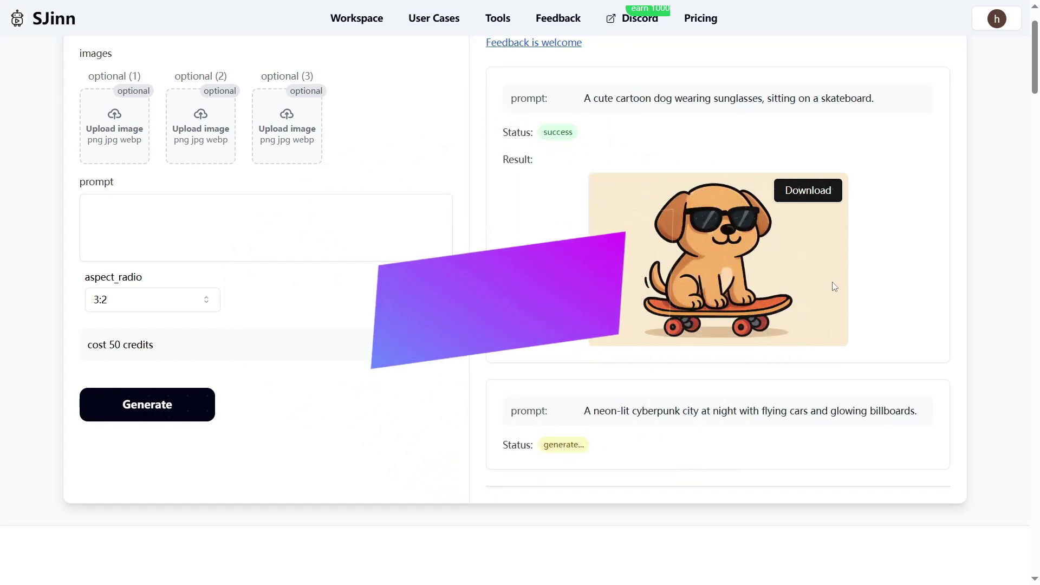
scroll(830, 279, down, 1)
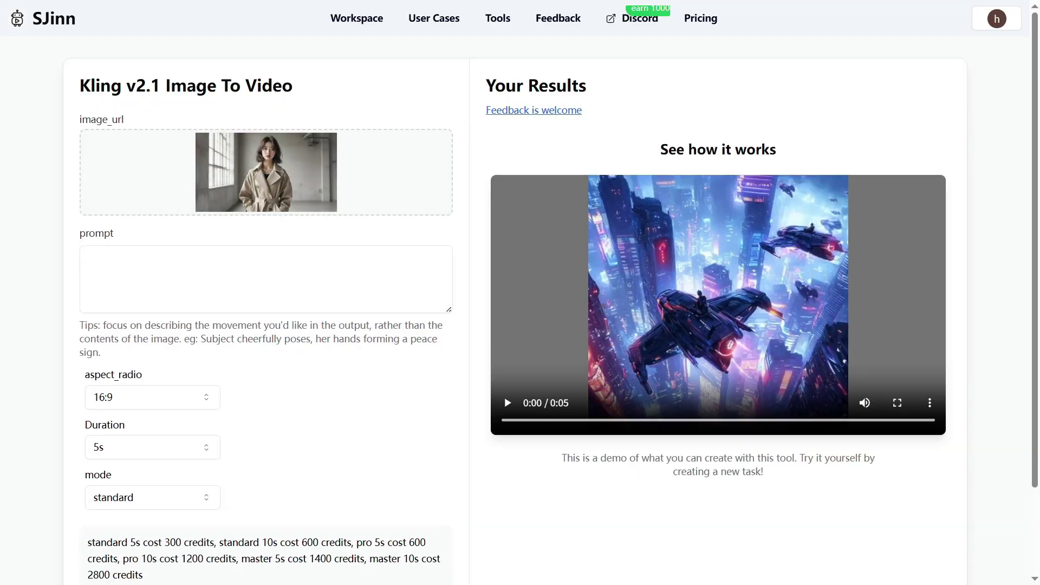
- Paste the magical-forest walking prompt into the Kling v2.1 prompt box and scroll down
click(206, 269)
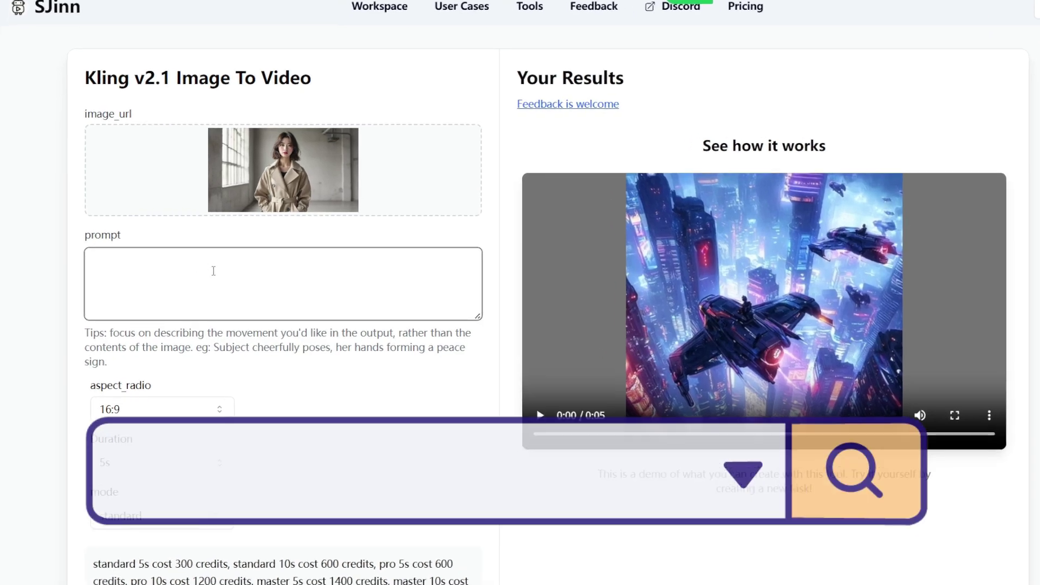
text(Animate this character walking through a magical forest with sparkles and soft lighting.)
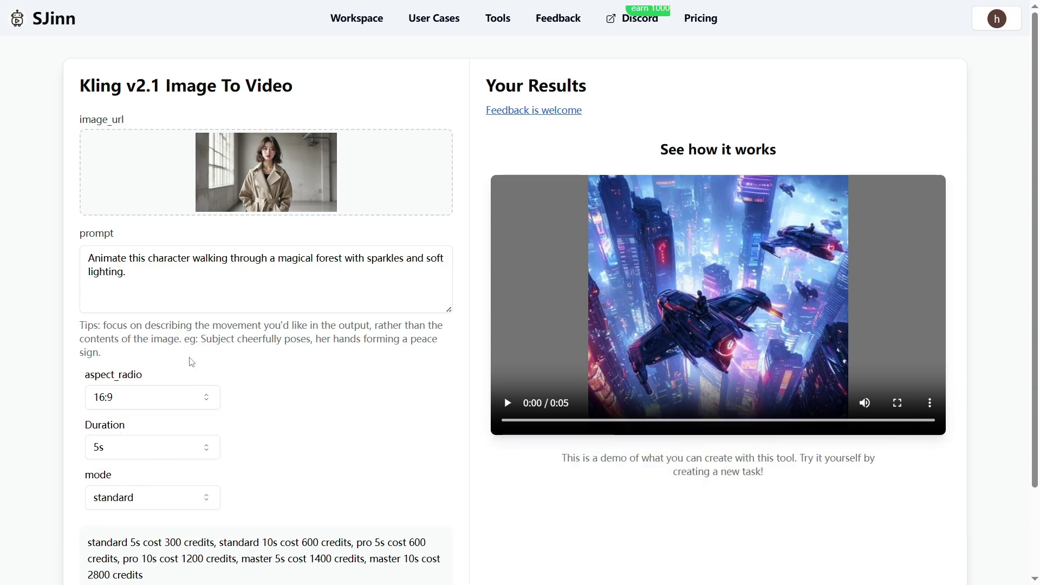
scroll(242, 445, down, 2)
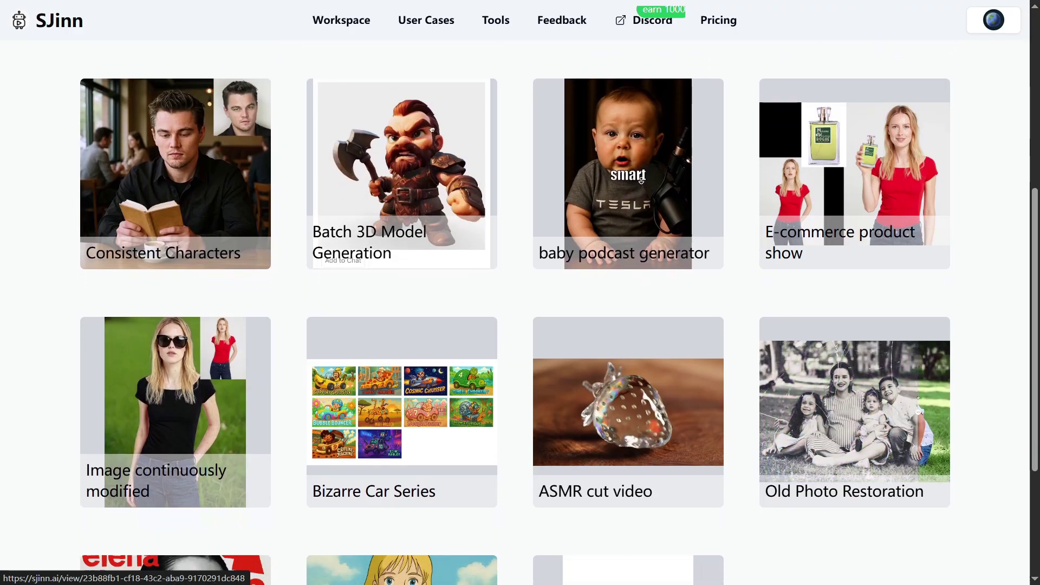
- Scroll through the User Cases gallery of community workflows
scroll(641, 180, down, 3)
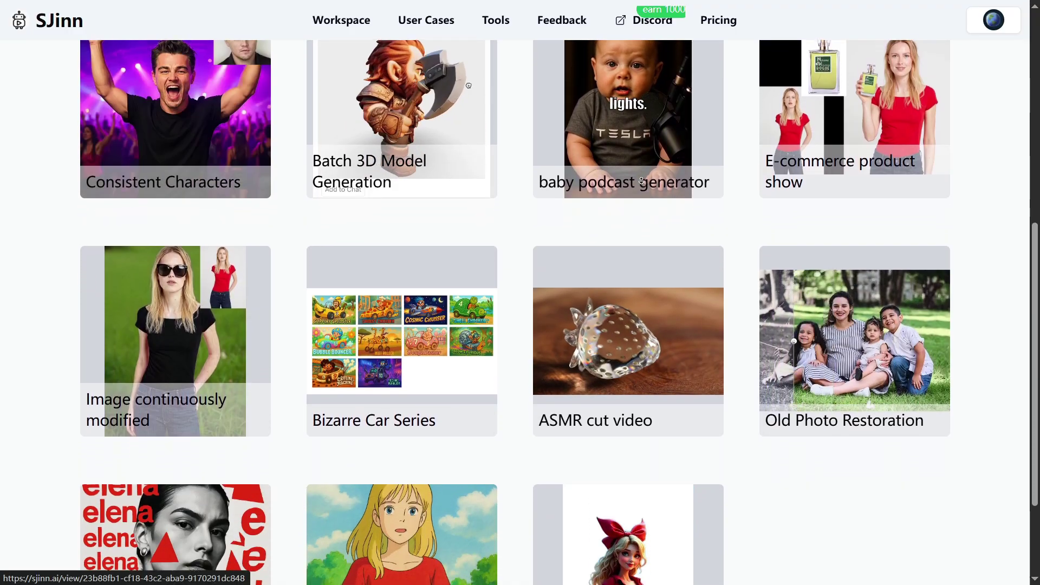
scroll(641, 180, down, 3)
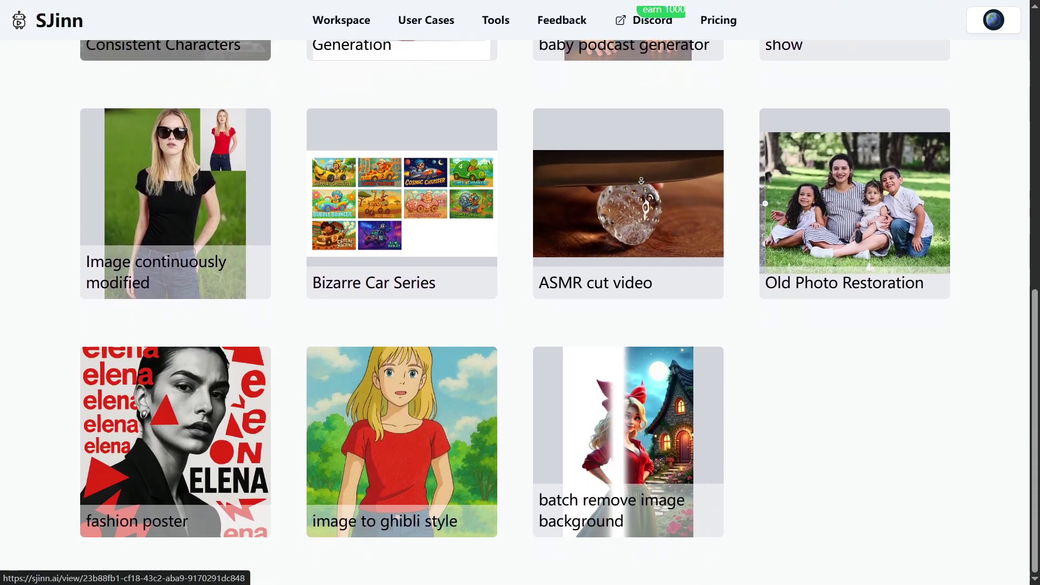
scroll(644, 117, up, 10)
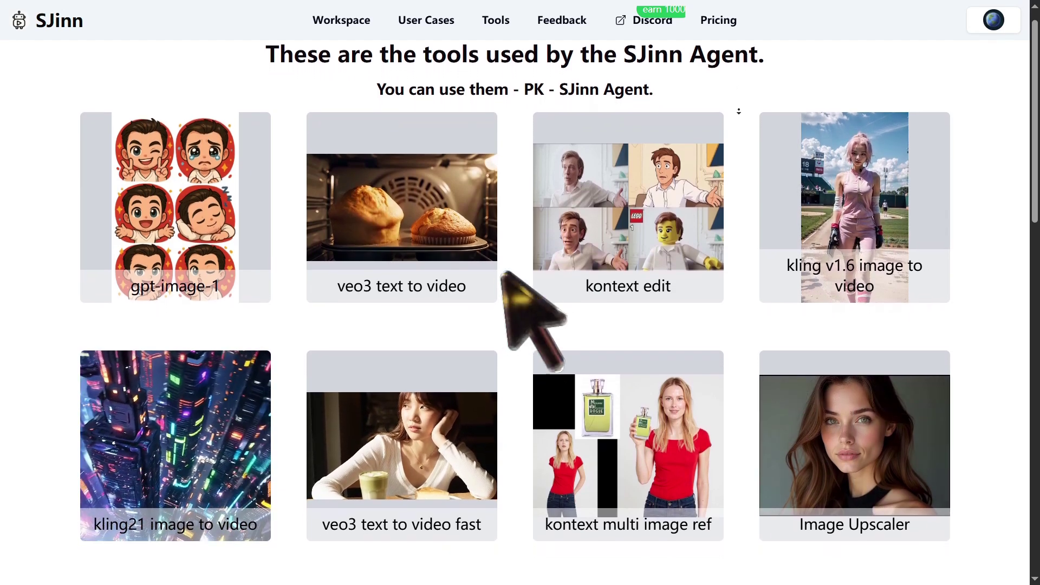
scroll(739, 111, down, 1)
scroll(738, 111, down, 2)
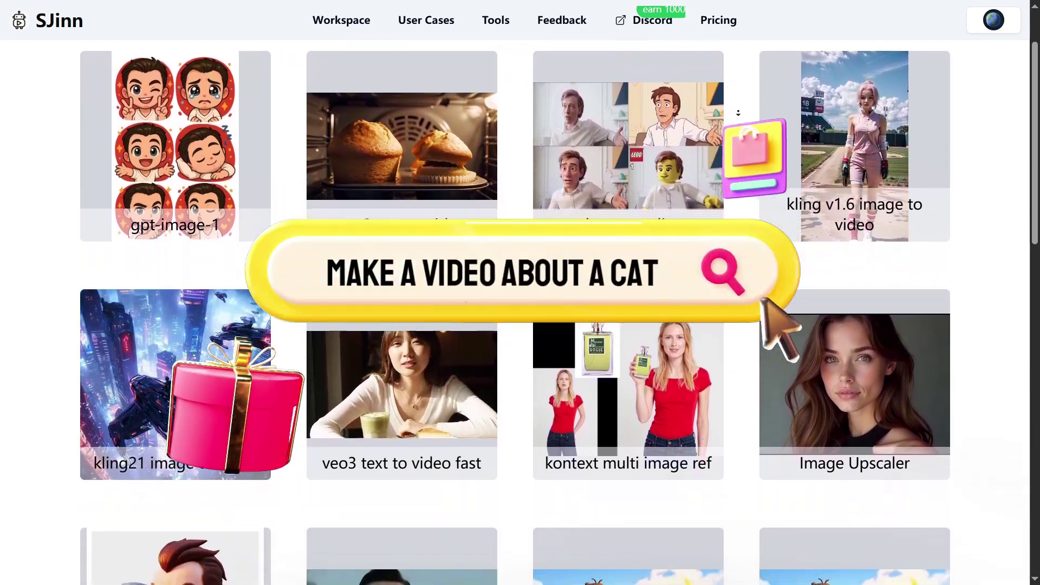
scroll(738, 115, down, 3)
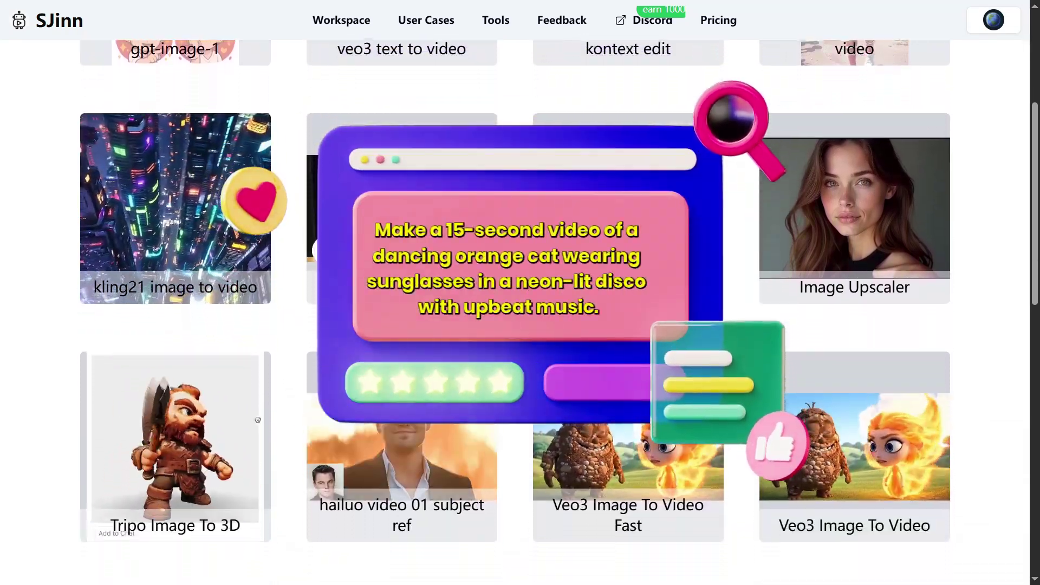
scroll(258, 420, down, 2)
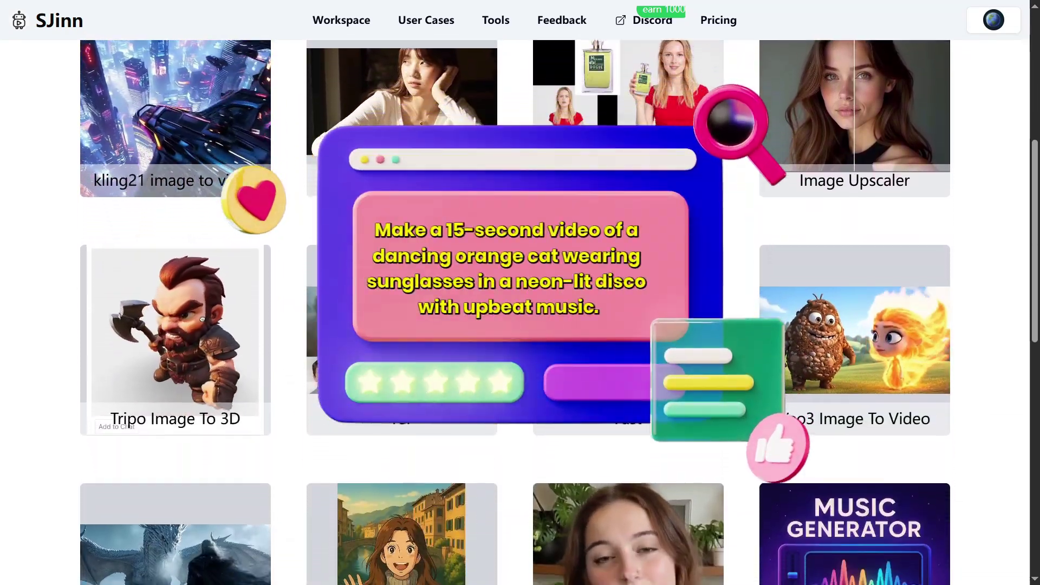
scroll(203, 320, down, 2)
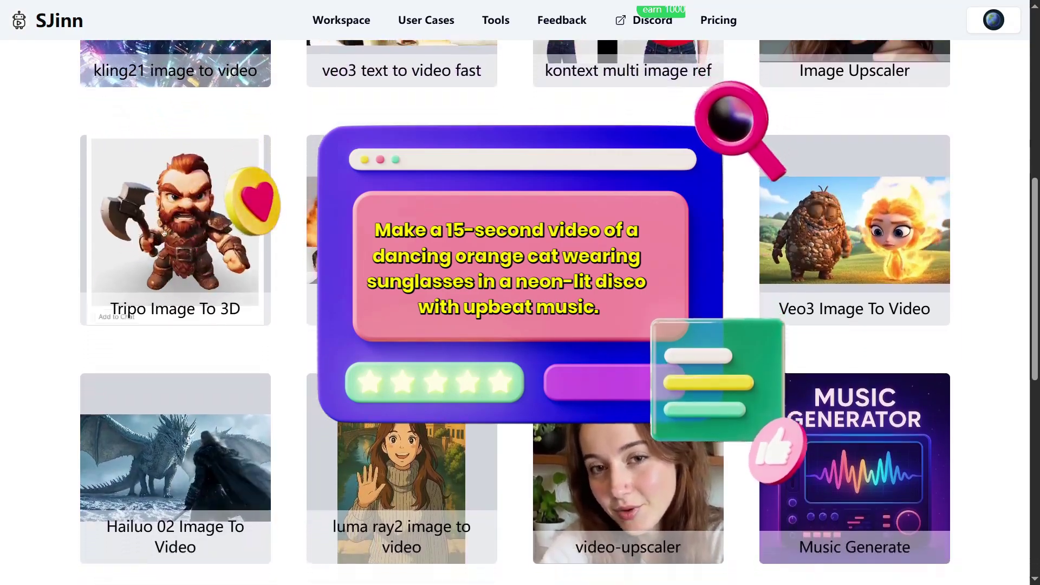
scroll(738, 119, down, 2)
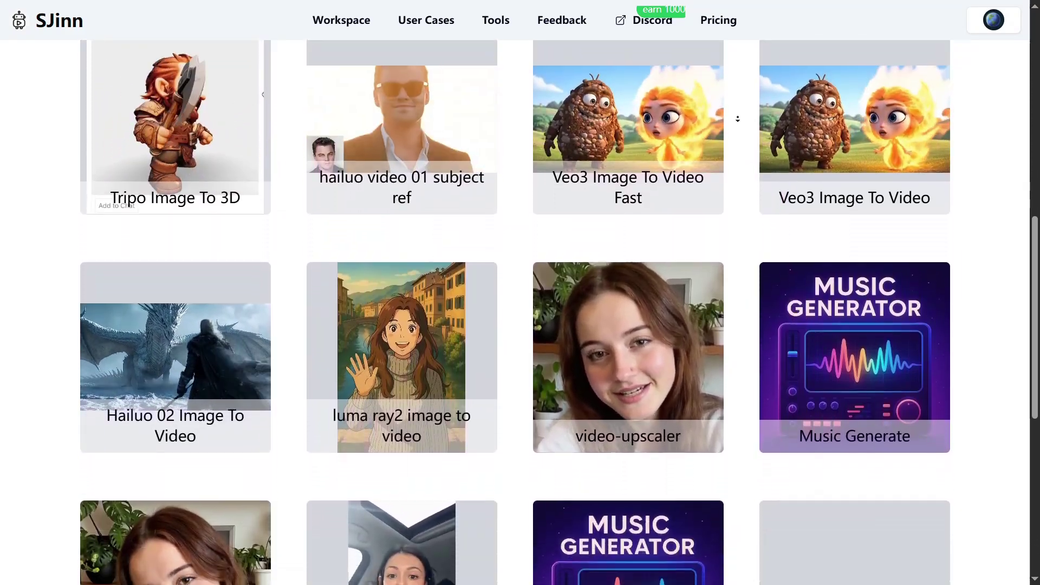
scroll(737, 118, down, 2)
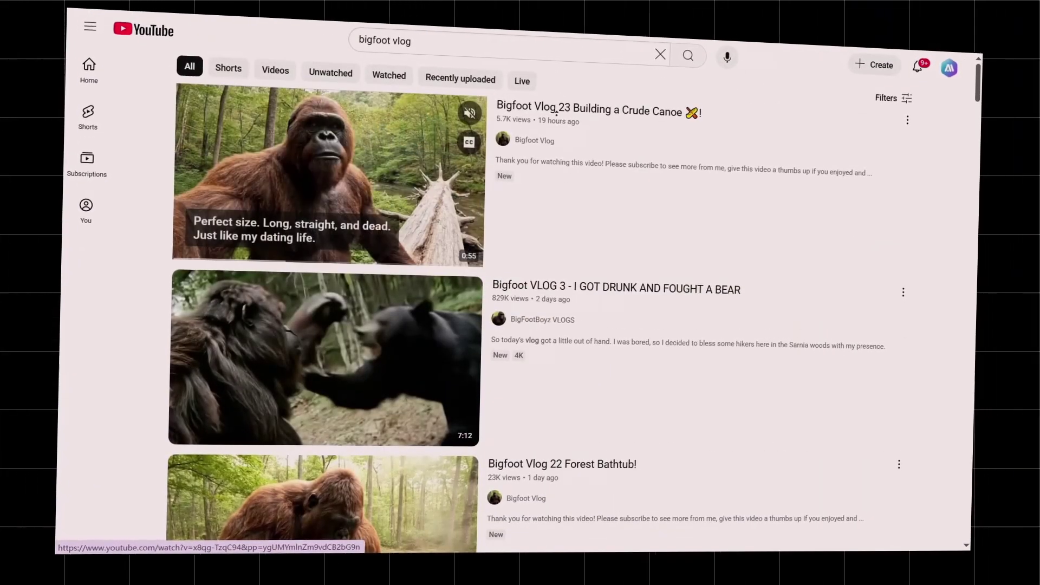
- Apply the Shorts filter, scroll down, and move to the next page of tools
click(215, 66)
mouse_move(685, 236)
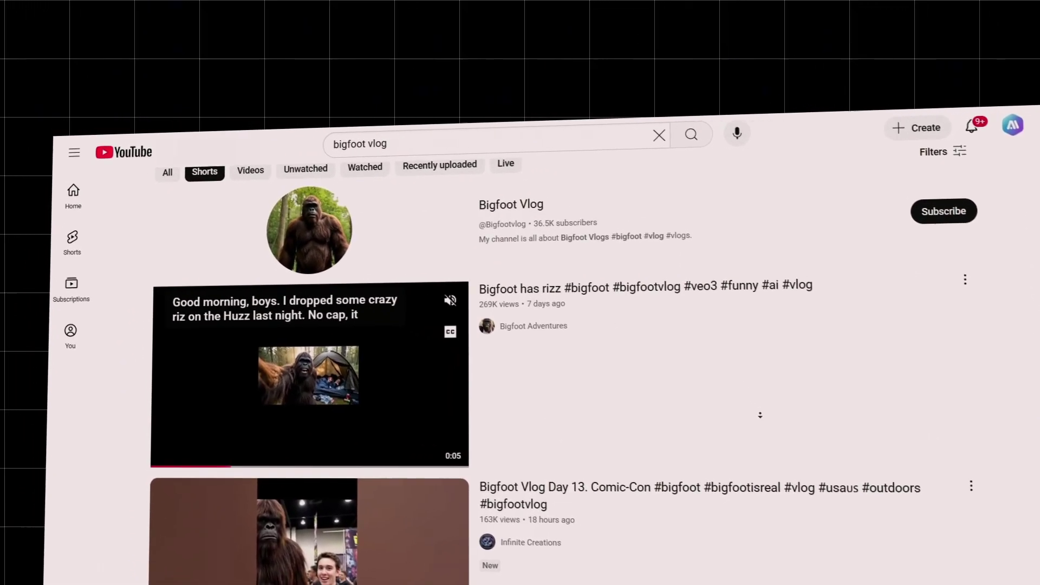
scroll(700, 352, down, 3)
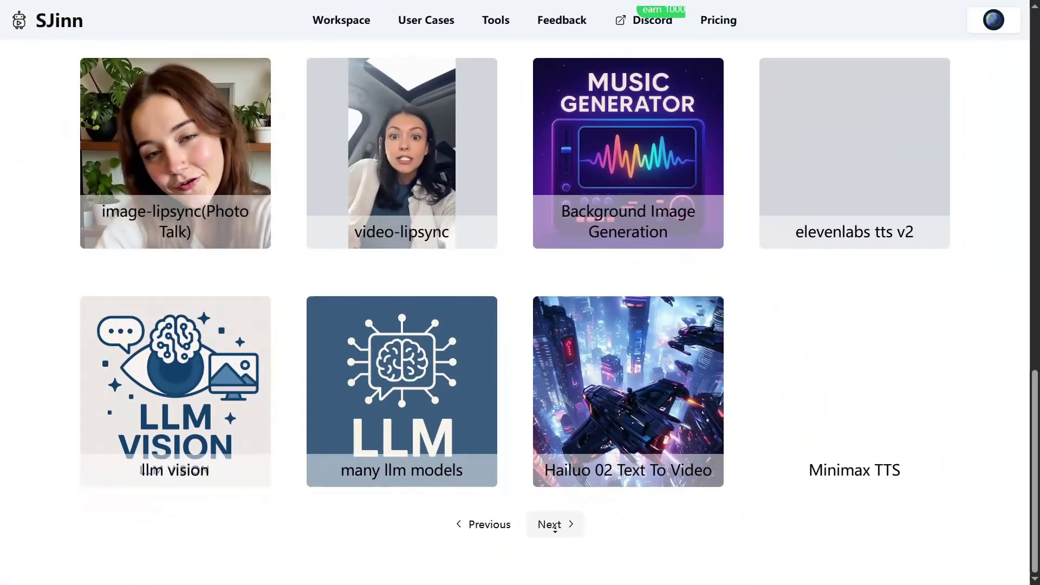
click(550, 523)
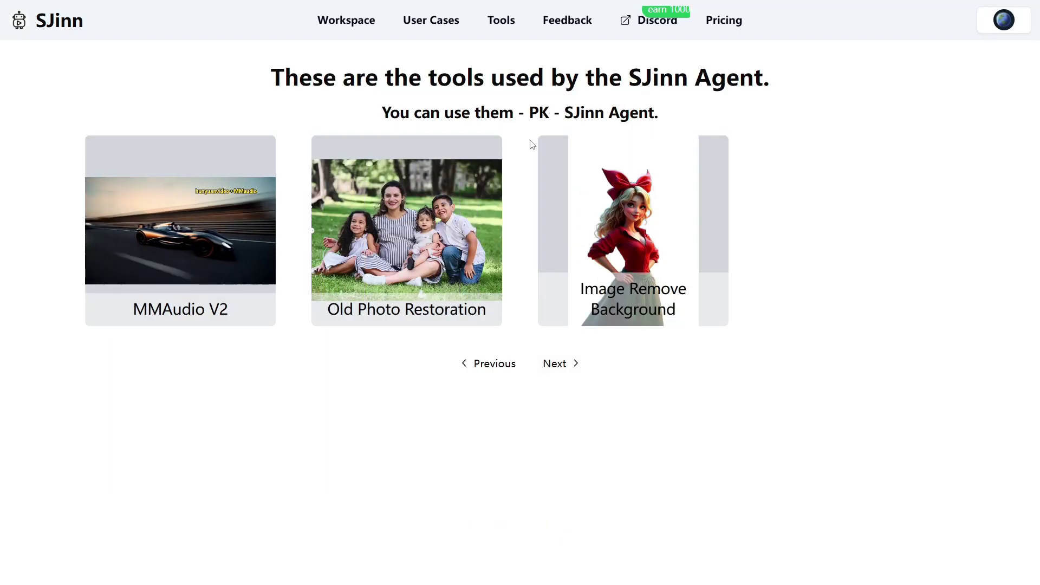
- Open the User Cases gallery with VLog Video, AD video generation and story video workflows
click(555, 28)
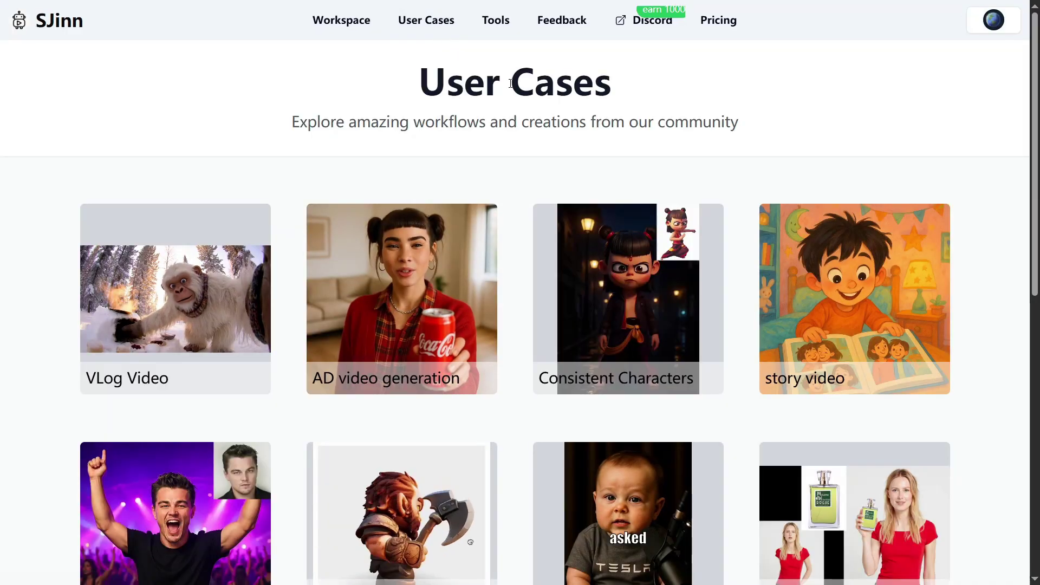
- Scroll down through the User Cases cards and example video previews
scroll(640, 150, down, 1)
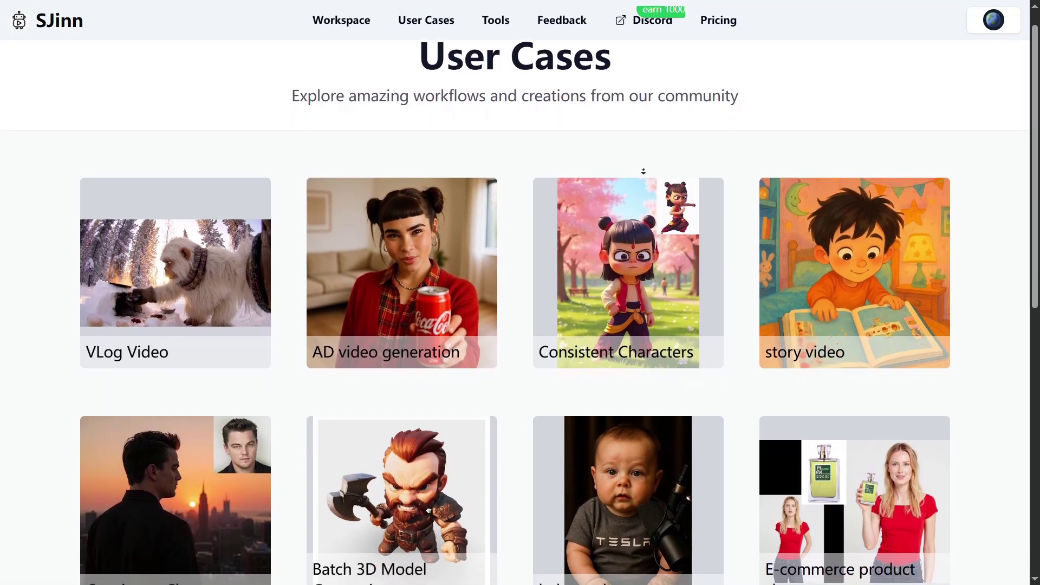
scroll(433, 430, down, 2)
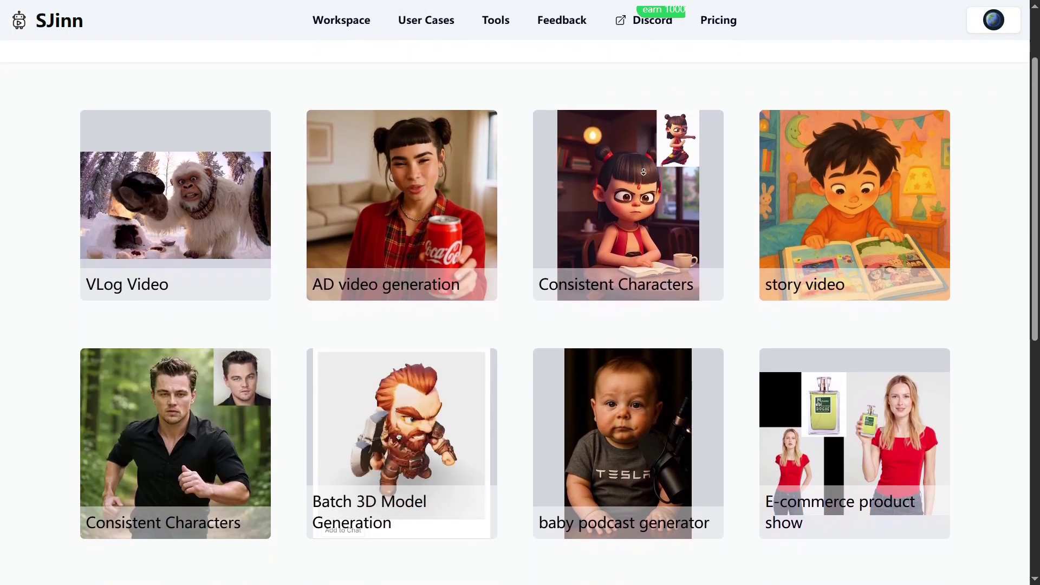
scroll(643, 175, down, 2)
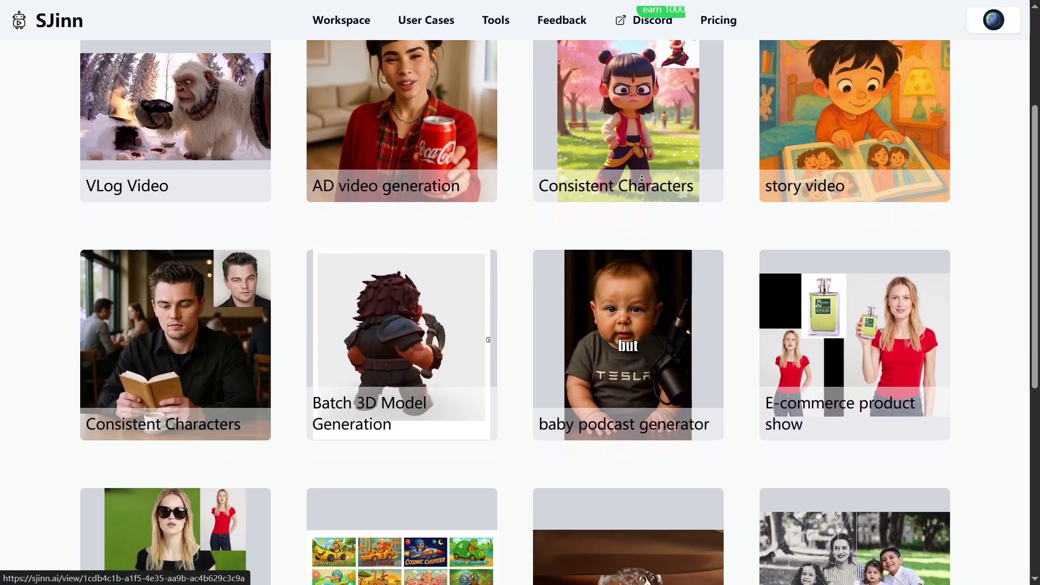
scroll(642, 179, down, 2)
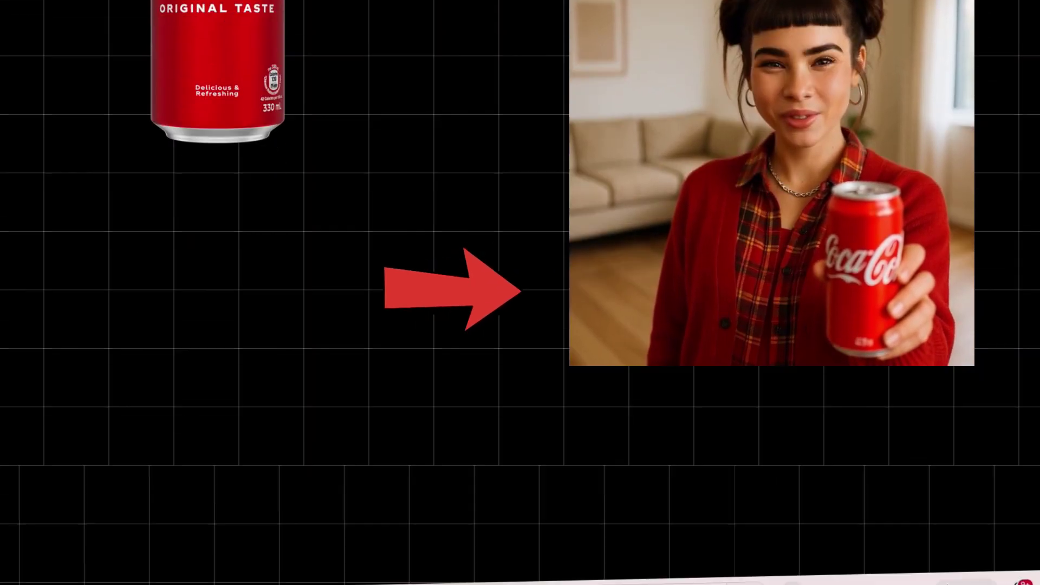
scroll(695, 370, down, 2)
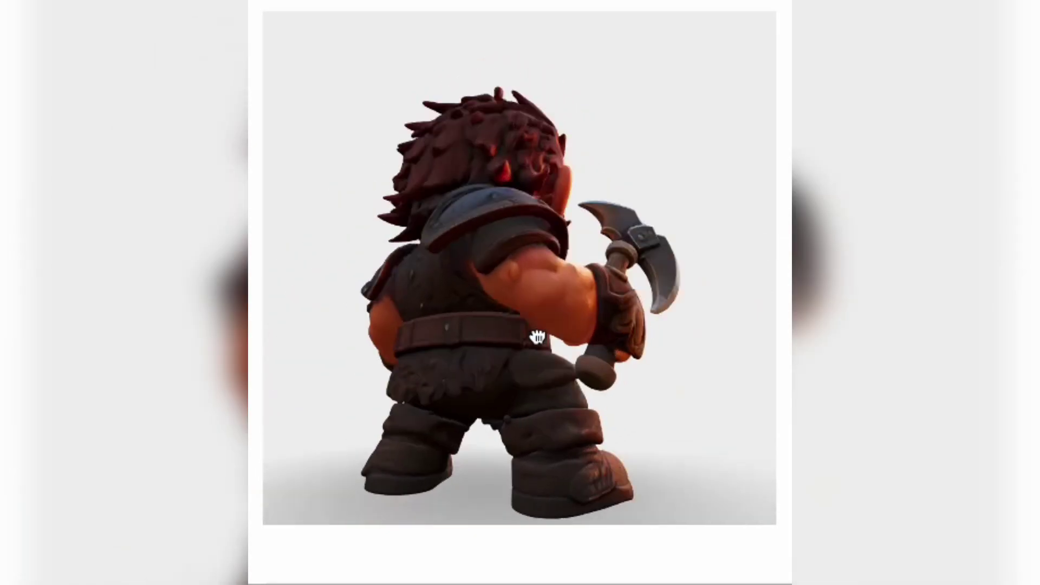
- Rotate the dwarf 3D model, then scroll down to the SJinn User Cases section
drag(537, 337, 598, 302)
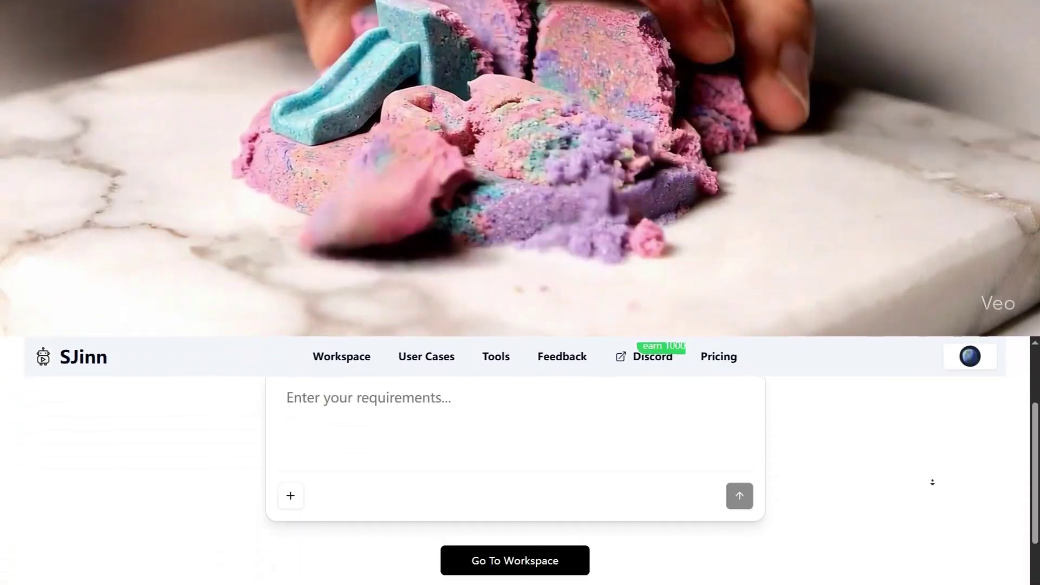
scroll(932, 157, down, 3)
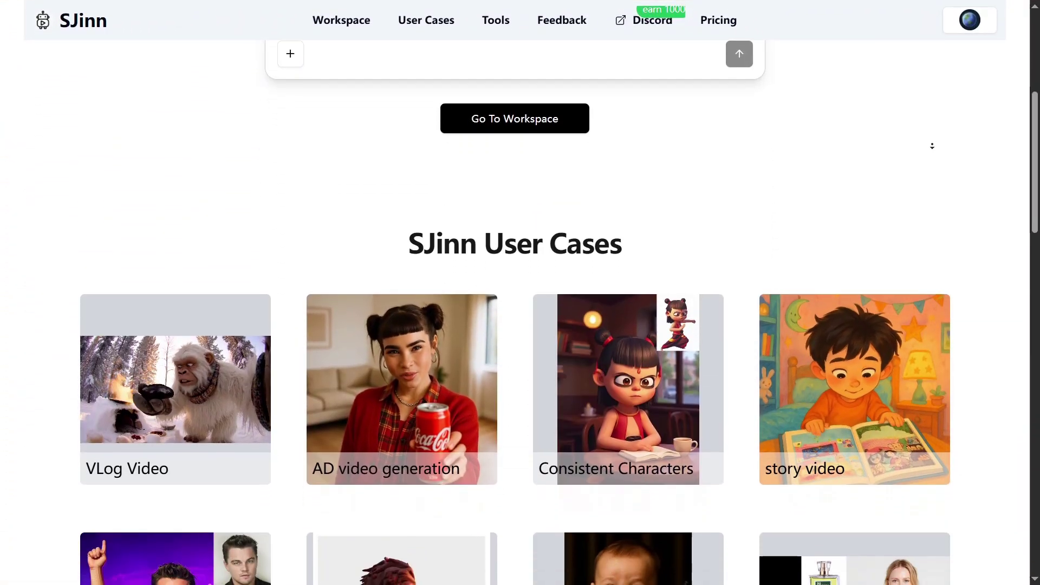
scroll(932, 146, down, 3)
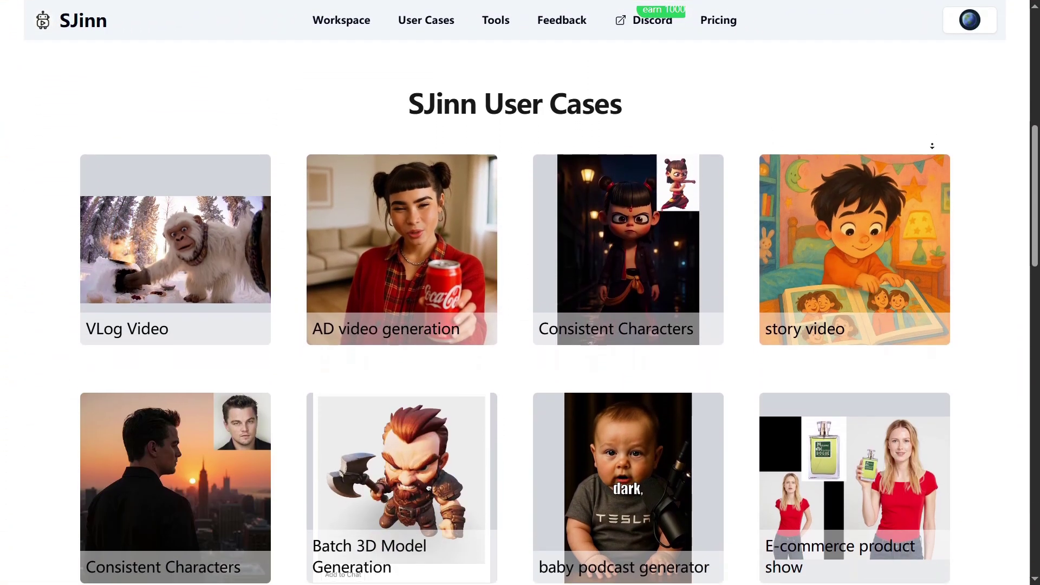